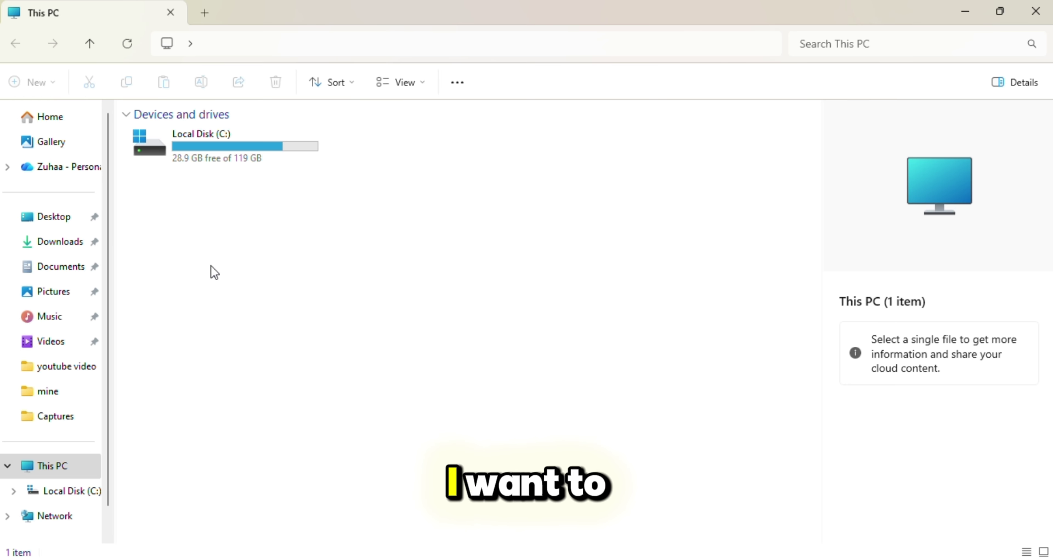
Go to the Desktop folder and open the properties of the "youtube video" folder
{"action": "left_click", "coordinate": [49, 215]}
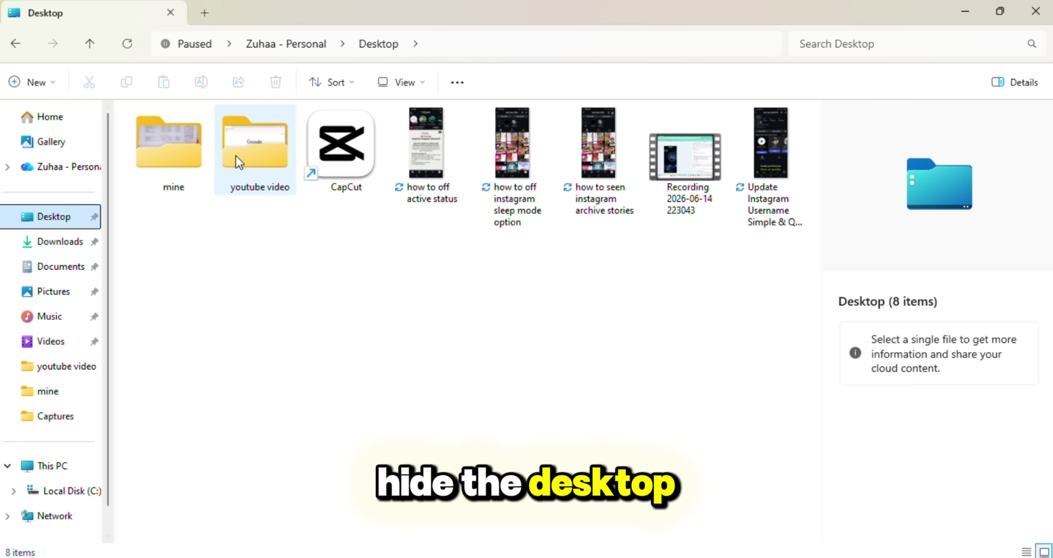
{"action": "right_click", "coordinate": [279, 236]}
{"action": "key", "text": "Escape"}
{"action": "left_click", "coordinate": [258, 149]}
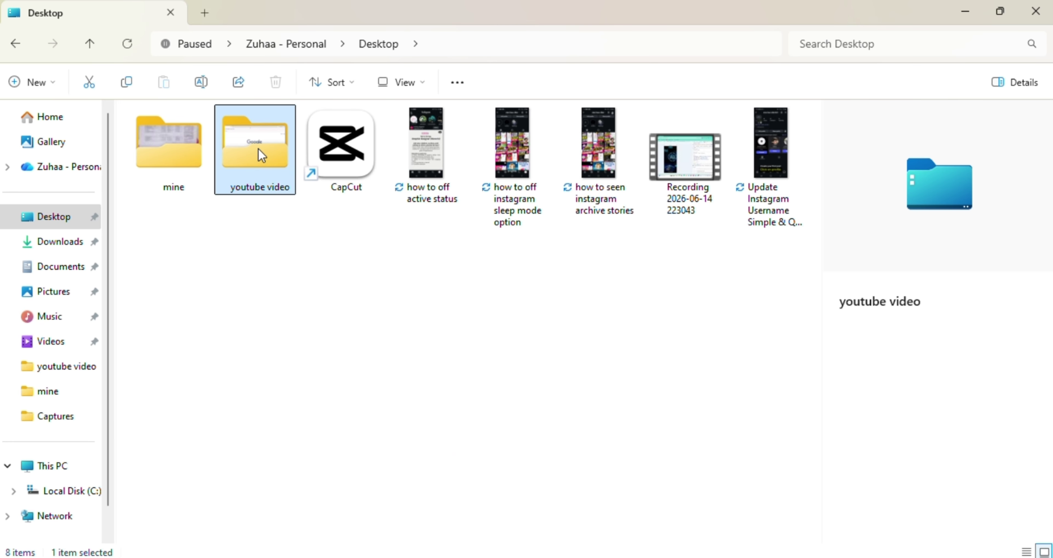
{"action": "right_click", "coordinate": [259, 149]}
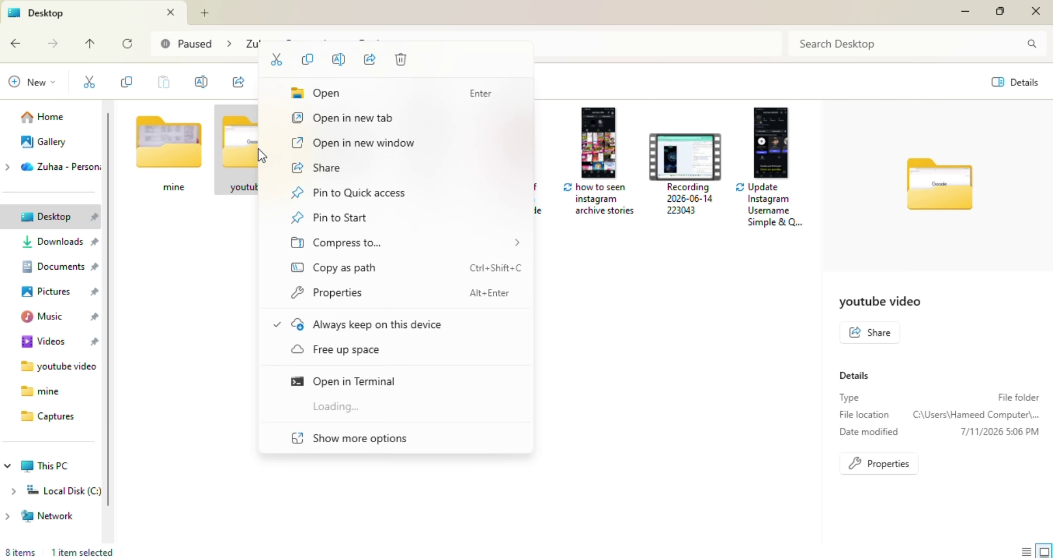
{"action": "left_click", "coordinate": [422, 443]}
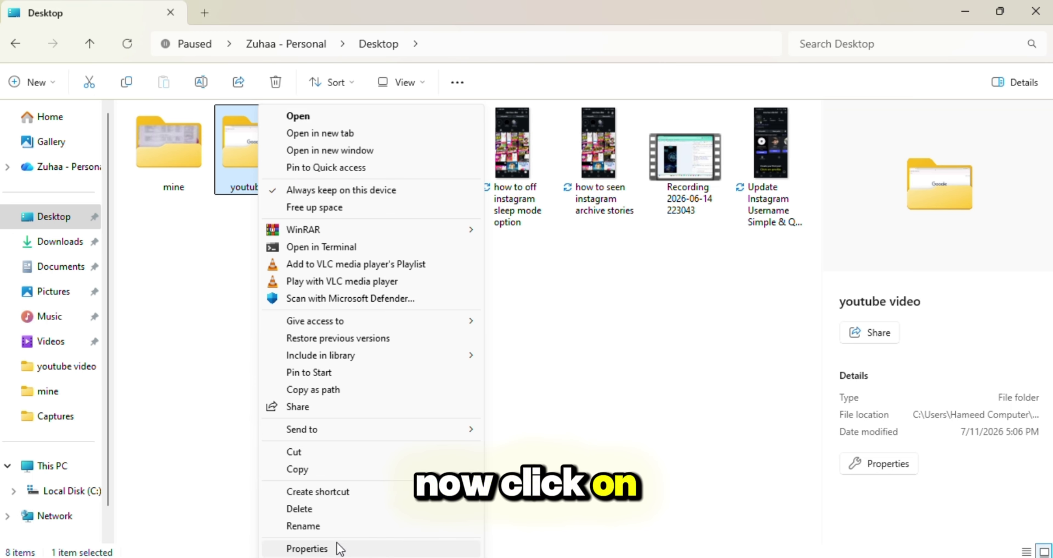
{"action": "left_click", "coordinate": [339, 548]}
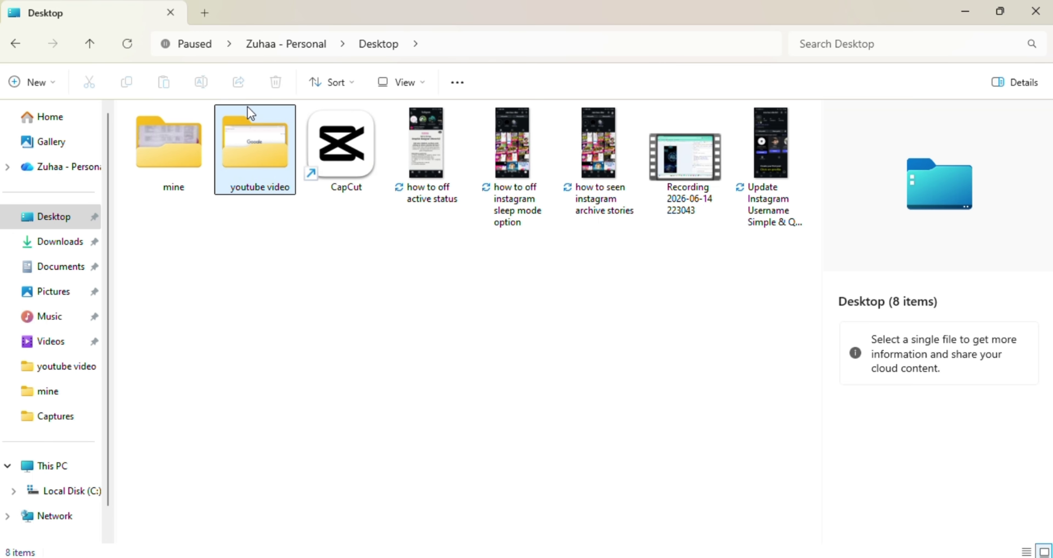
{"action": "left_click", "coordinate": [251, 124]}
{"action": "right_click", "coordinate": [251, 124]}
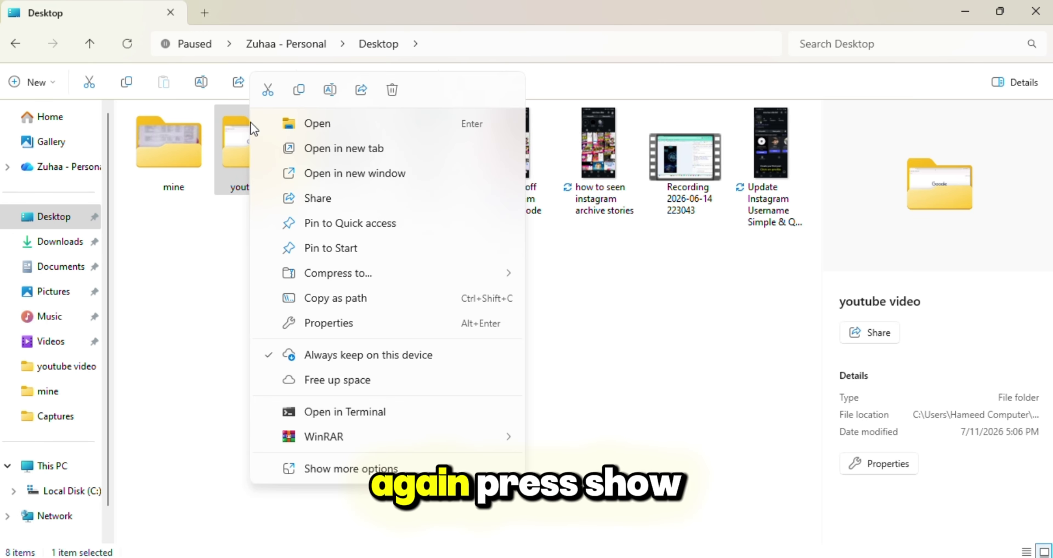
{"action": "left_click", "coordinate": [345, 471]}
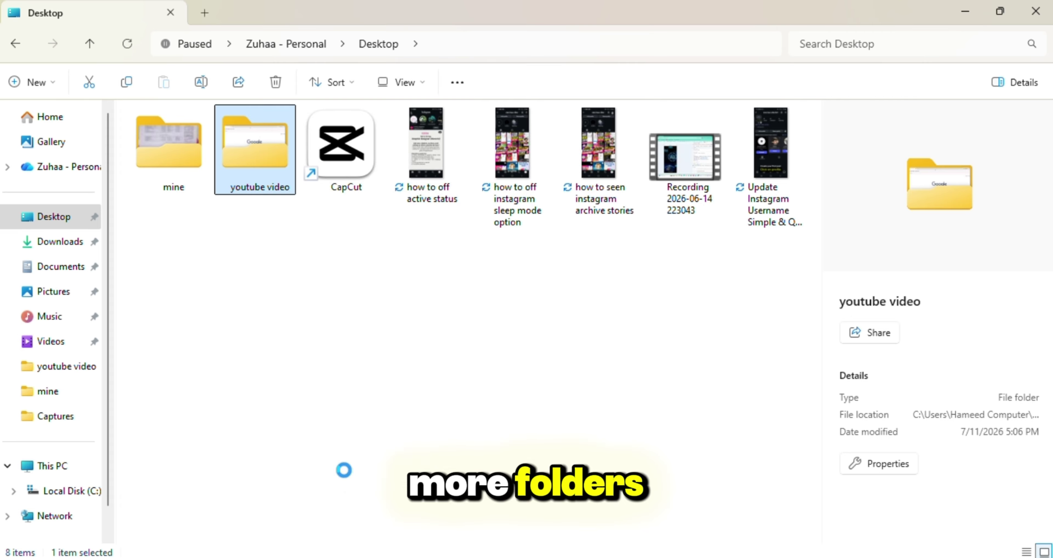
{"action": "left_click", "coordinate": [329, 549]}
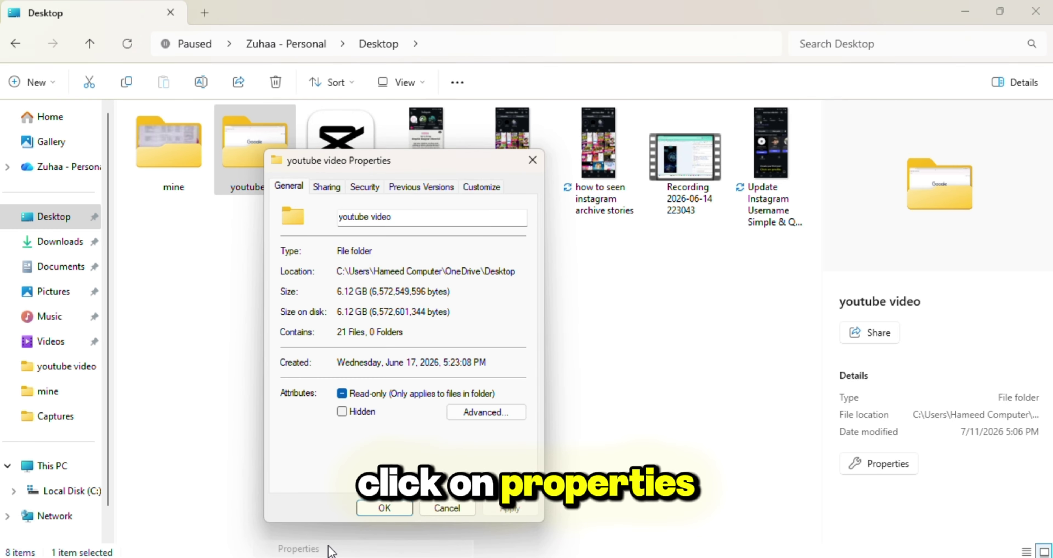
Give the "youtube video" folder the Hidden attribute, applying the change to this folder only
{"action": "left_click", "coordinate": [342, 411]}
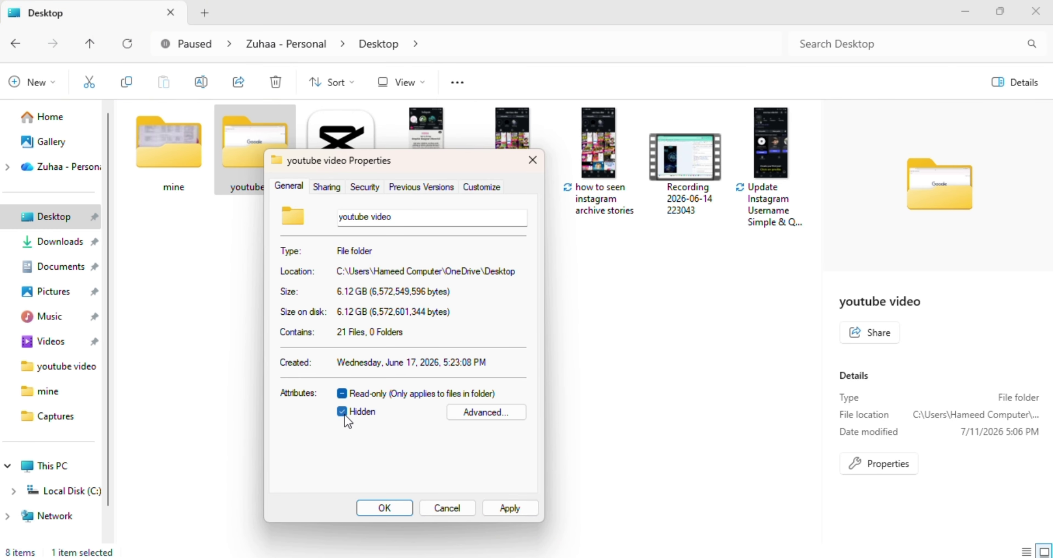
{"action": "left_click", "coordinate": [396, 509]}
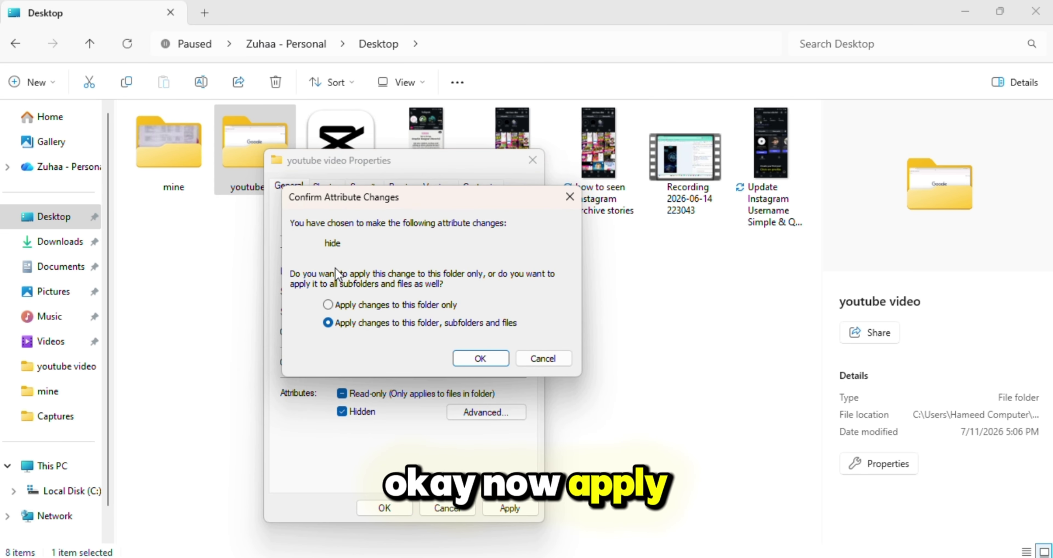
{"action": "left_click", "coordinate": [338, 309]}
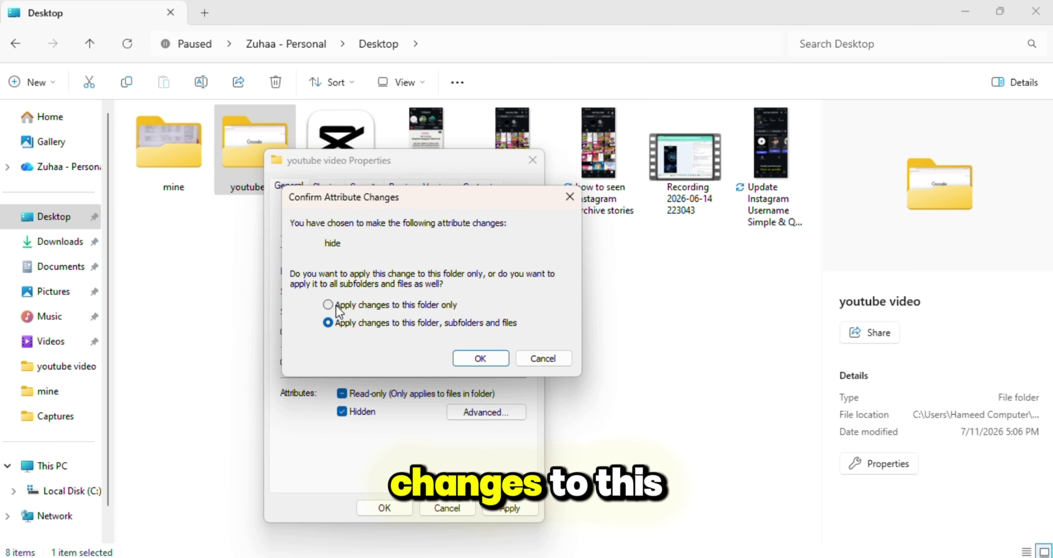
{"action": "left_click", "coordinate": [485, 359]}
{"action": "left_click", "coordinate": [425, 358]}
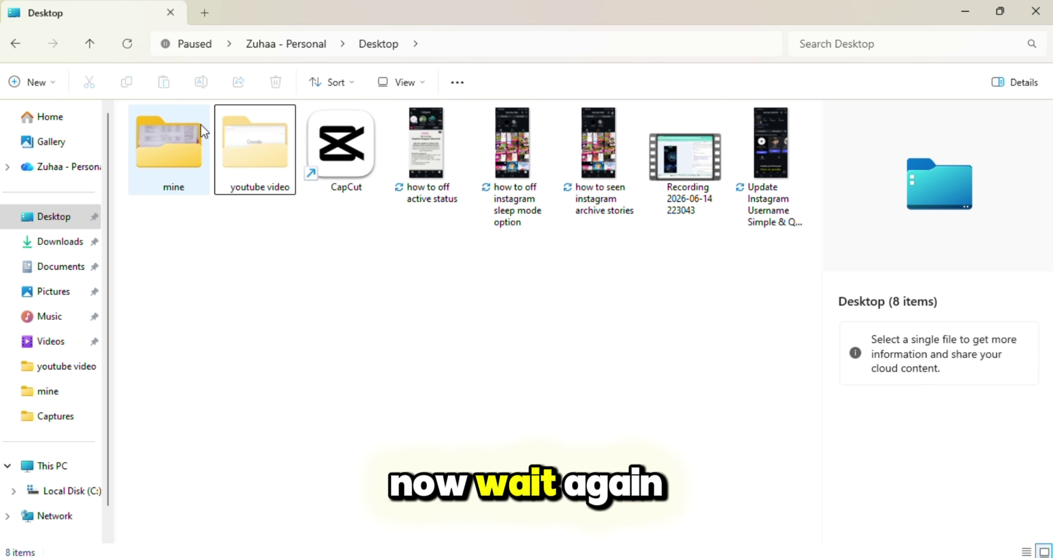
Reopen the Desktop folder from its parent OneDrive folder, check the "youtube video" folder's contents, and return to Desktop
{"action": "left_click", "coordinate": [302, 45]}
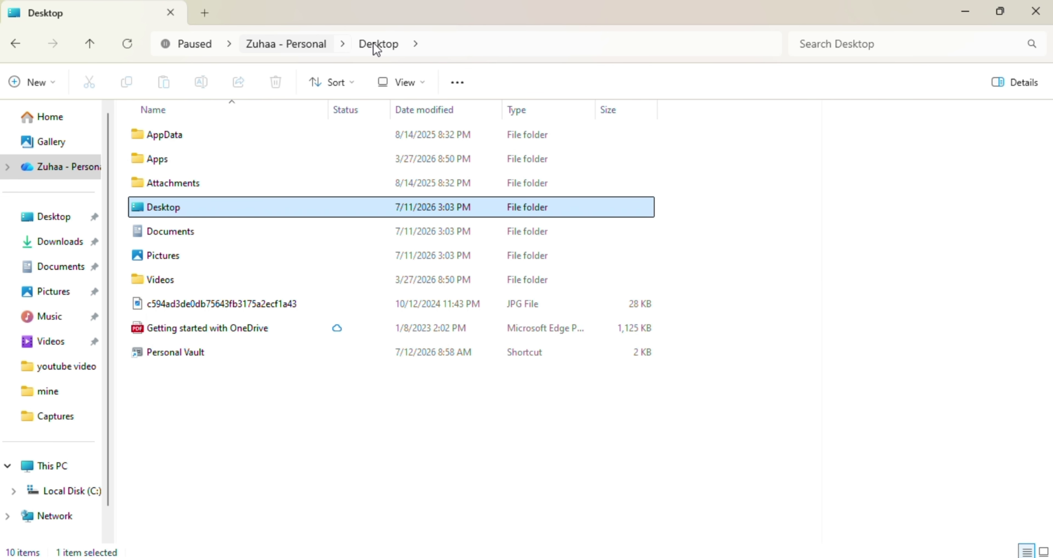
{"action": "double_click", "coordinate": [354, 207]}
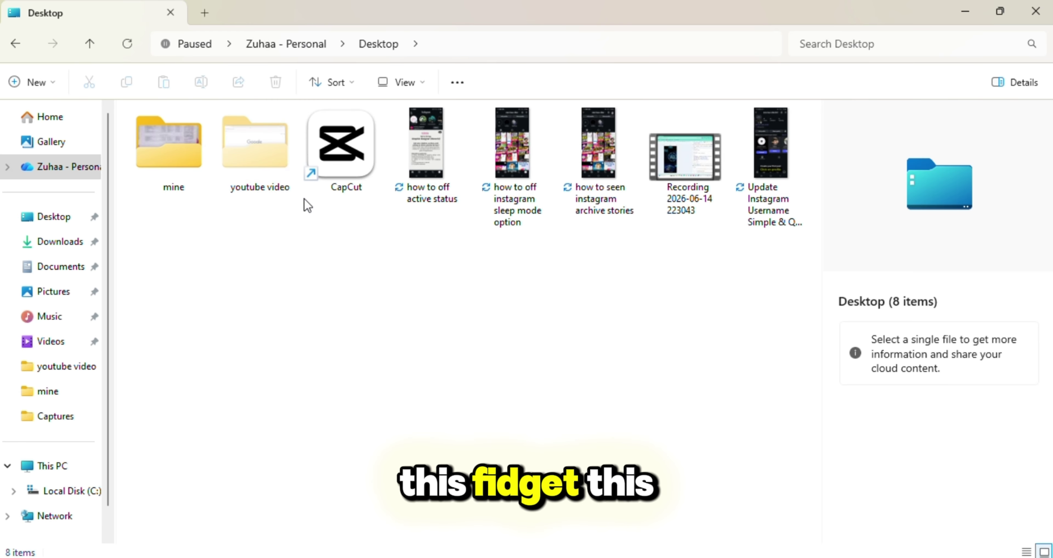
{"action": "mouse_move", "coordinate": [258, 182]}
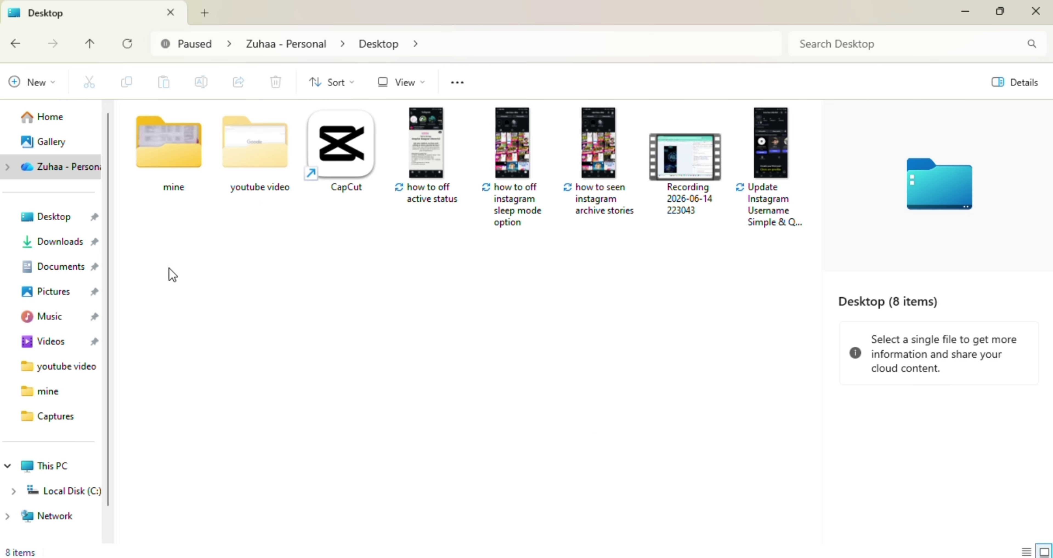
{"action": "left_click", "coordinate": [56, 223]}
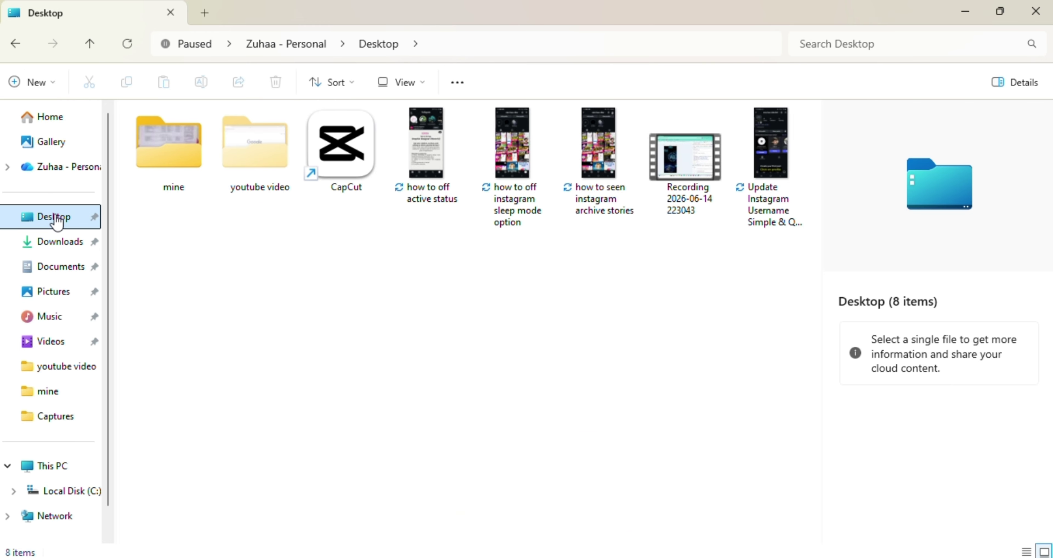
{"action": "left_click", "coordinate": [59, 244]}
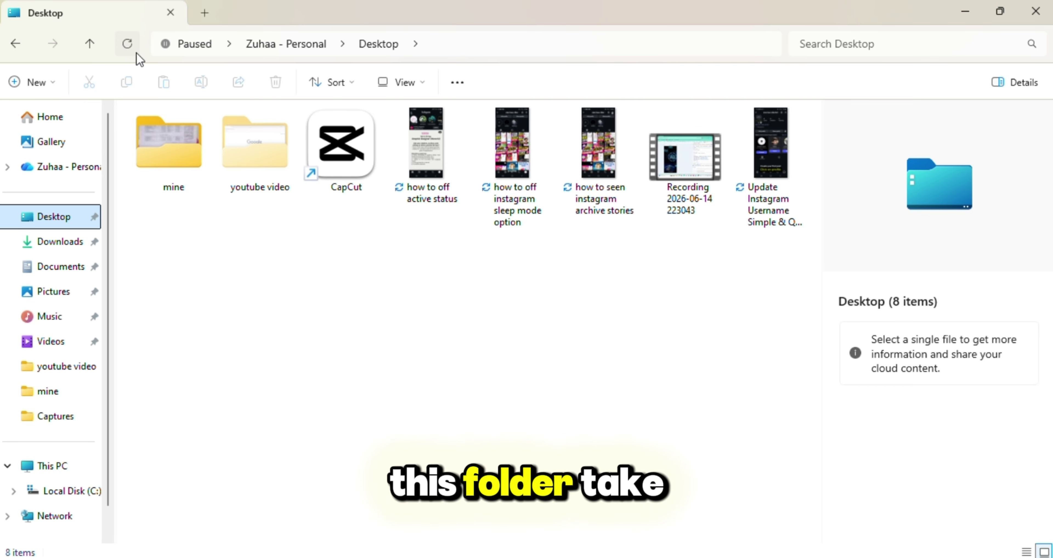
{"action": "double_click", "coordinate": [275, 169]}
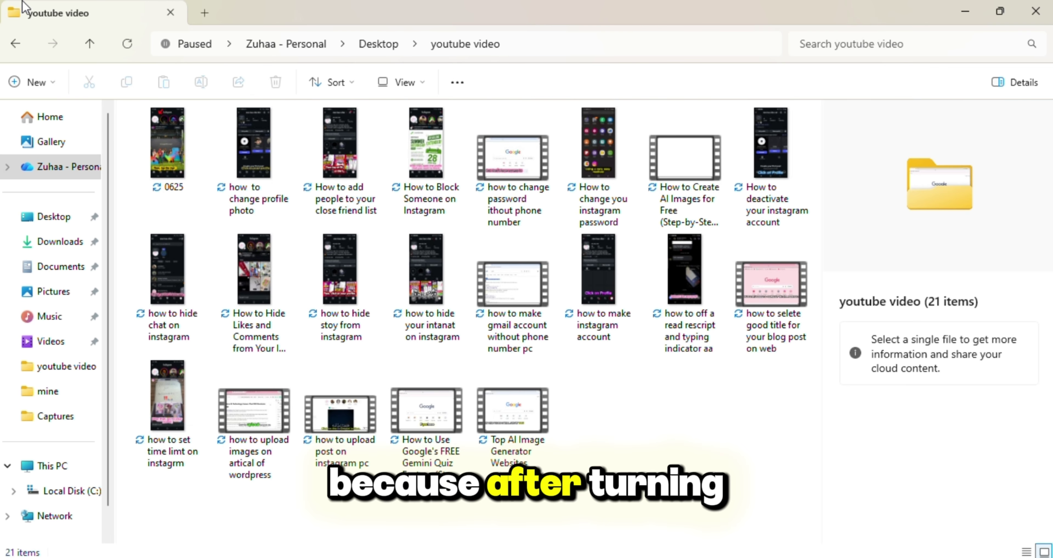
{"action": "left_click", "coordinate": [16, 43]}
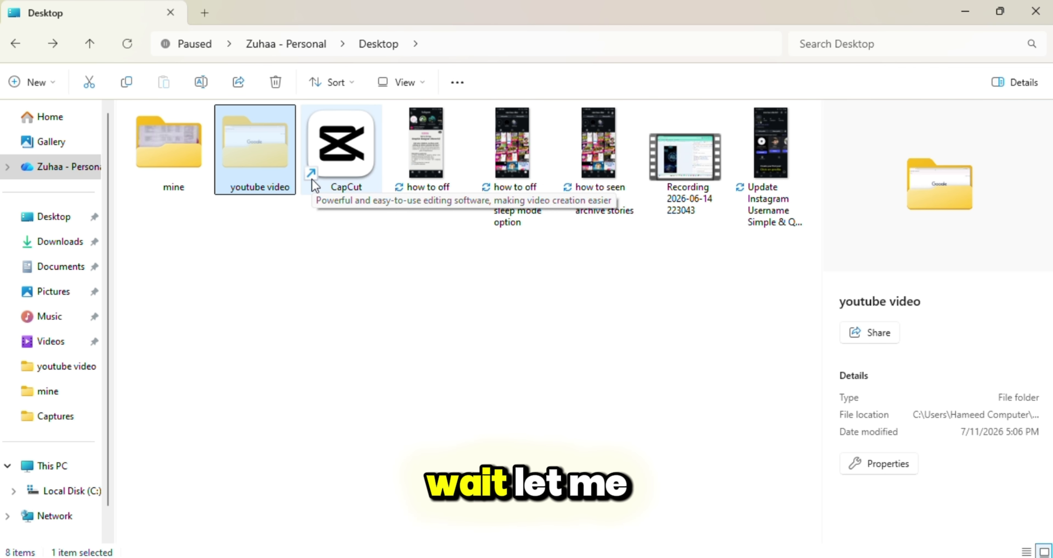
Open the Desktop folder in a new tab and close the old tab
{"action": "left_click", "coordinate": [202, 13]}
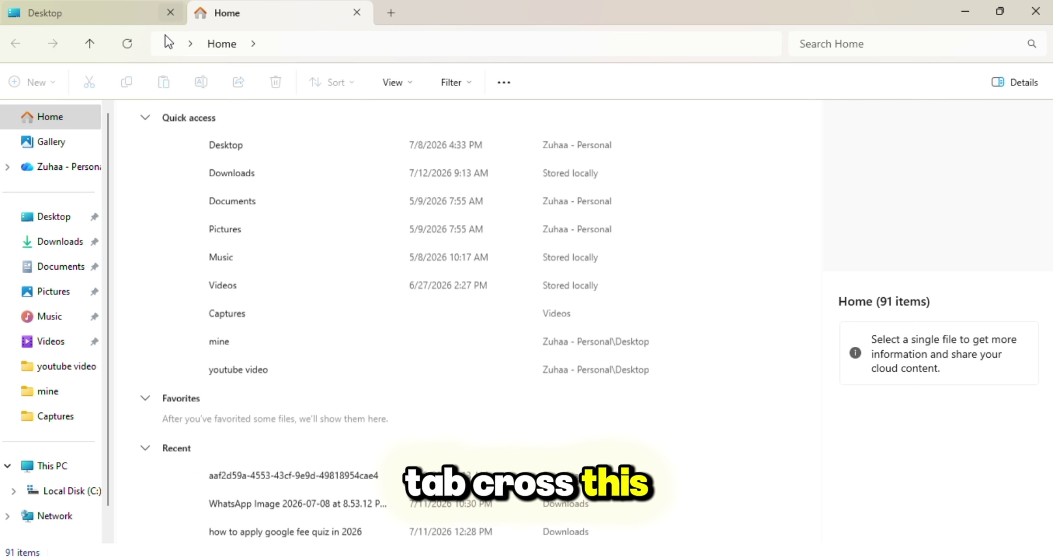
{"action": "left_click", "coordinate": [171, 13]}
{"action": "left_click", "coordinate": [46, 225]}
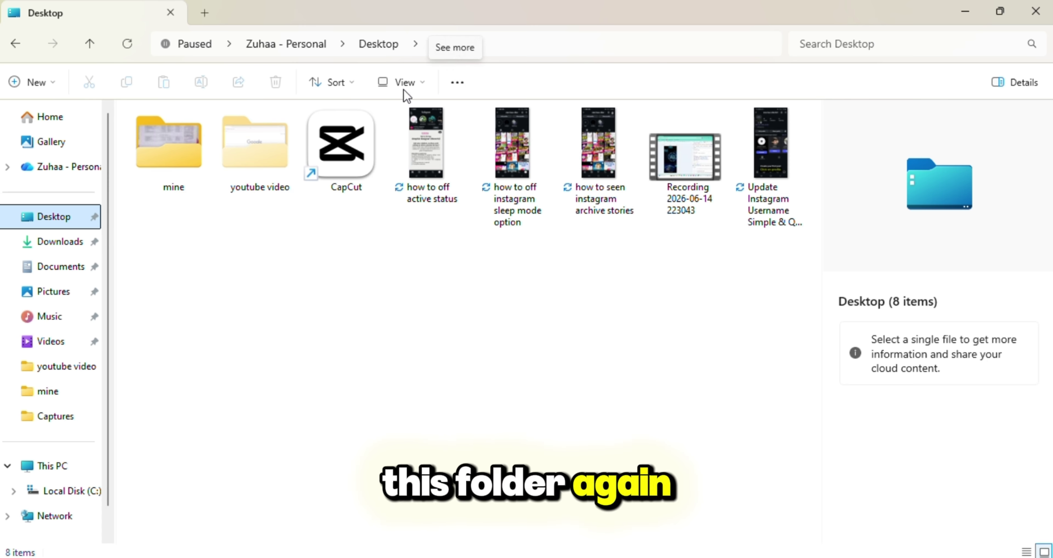
Turn off the display of hidden items in the Desktop folder
{"action": "left_click", "coordinate": [400, 82]}
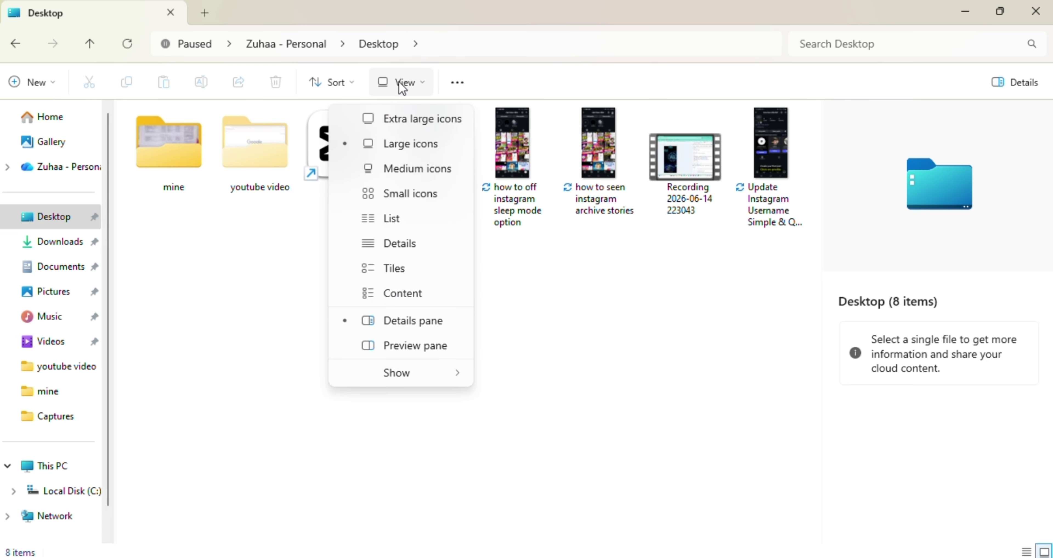
{"action": "left_click", "coordinate": [433, 371]}
{"action": "left_click", "coordinate": [561, 490]}
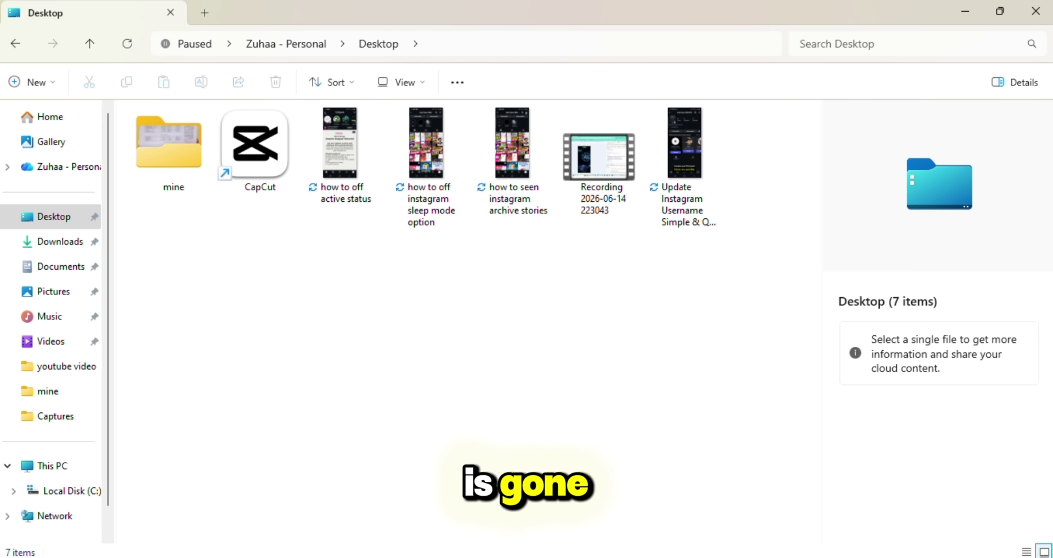
Turn the display of hidden items back on in the Desktop folder
{"action": "left_click", "coordinate": [417, 81]}
{"action": "mouse_move", "coordinate": [400, 371]}
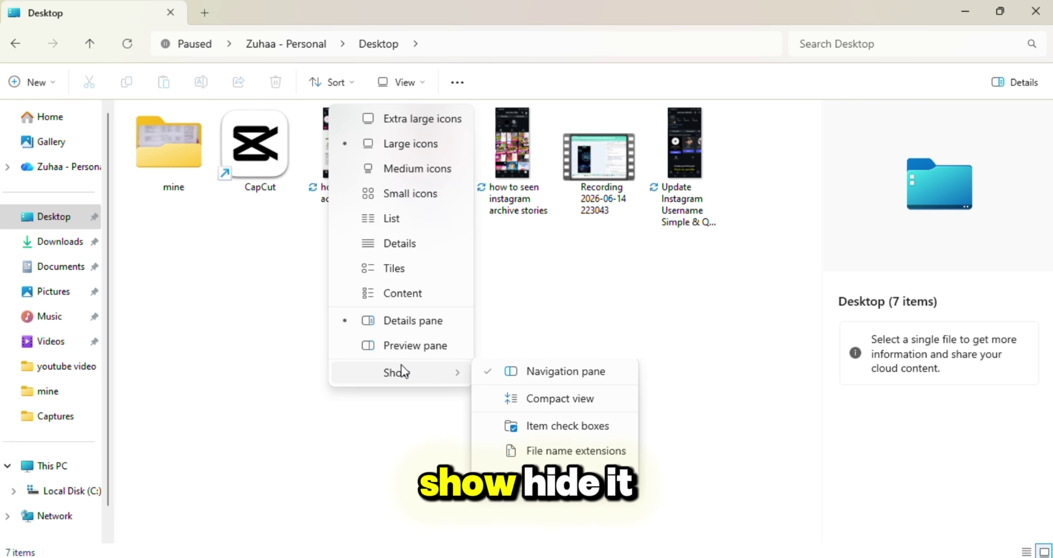
{"action": "left_click", "coordinate": [585, 483]}
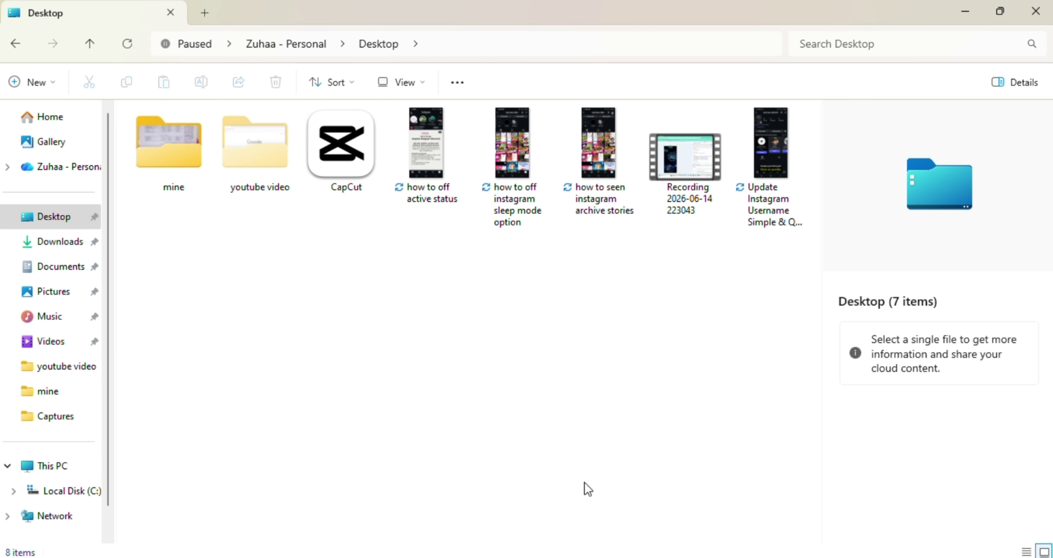
Stop showing hidden items so the "youtube video" folder is left out of the Desktop listing
{"action": "left_click", "coordinate": [417, 76]}
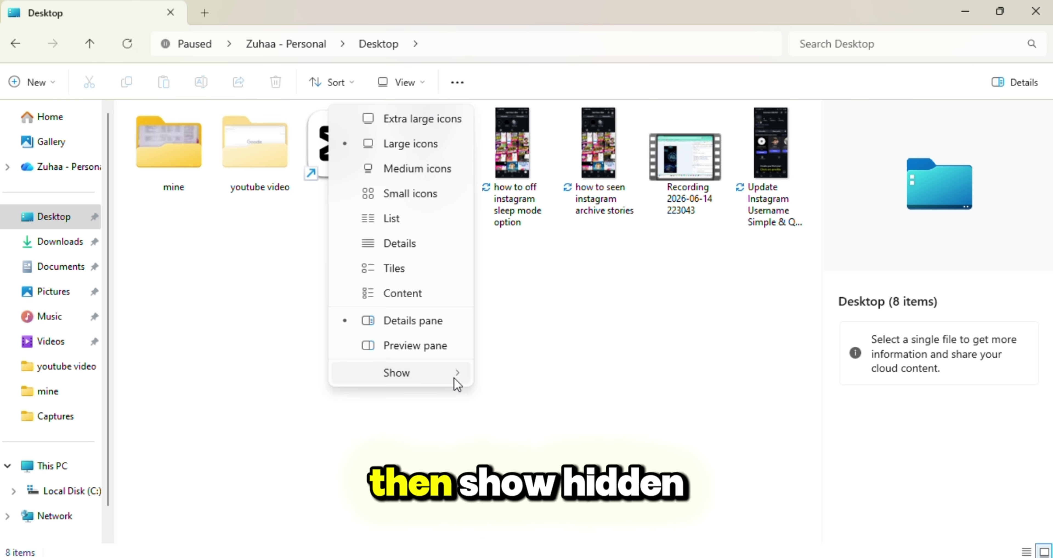
{"action": "mouse_move", "coordinate": [457, 383]}
{"action": "left_click", "coordinate": [551, 477]}
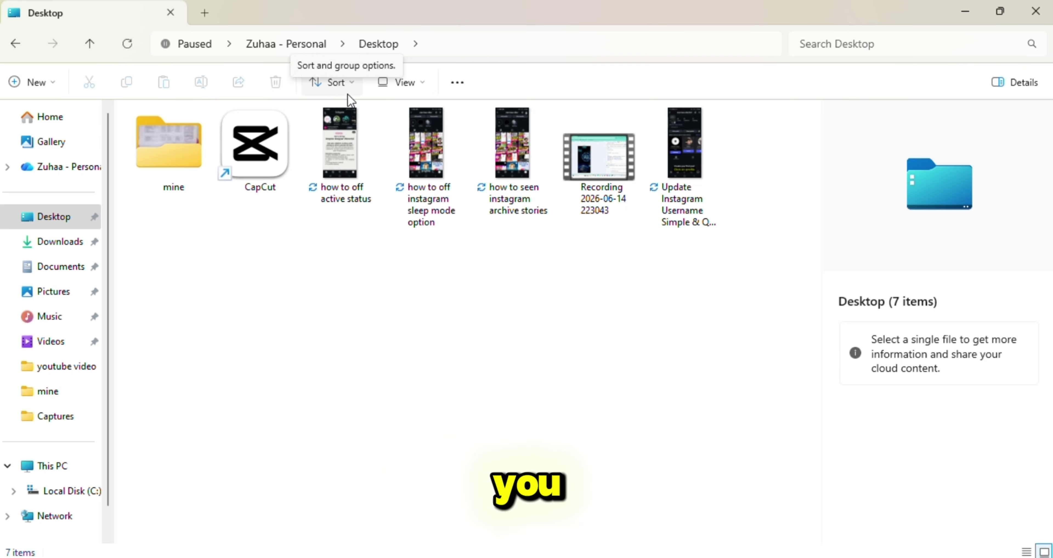
Show hidden items again to bring the "youtube video" folder back into the Desktop listing
{"action": "left_click", "coordinate": [411, 86]}
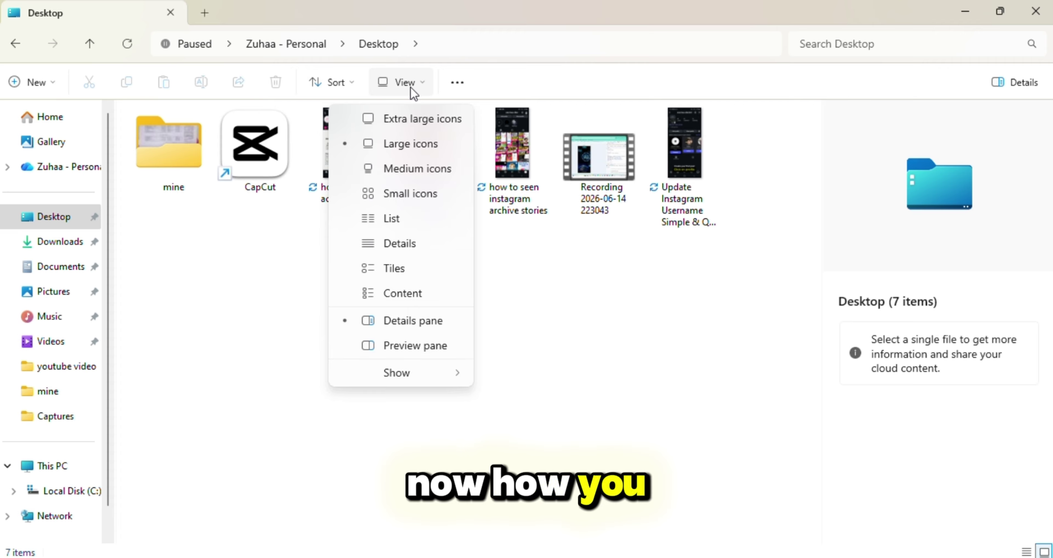
{"action": "mouse_move", "coordinate": [446, 375]}
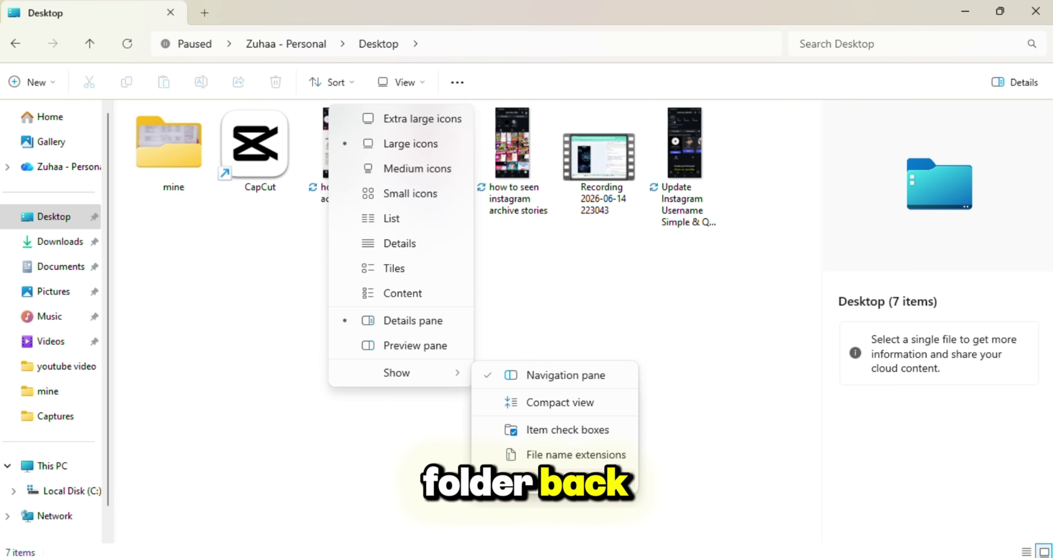
{"action": "left_click", "coordinate": [588, 484]}
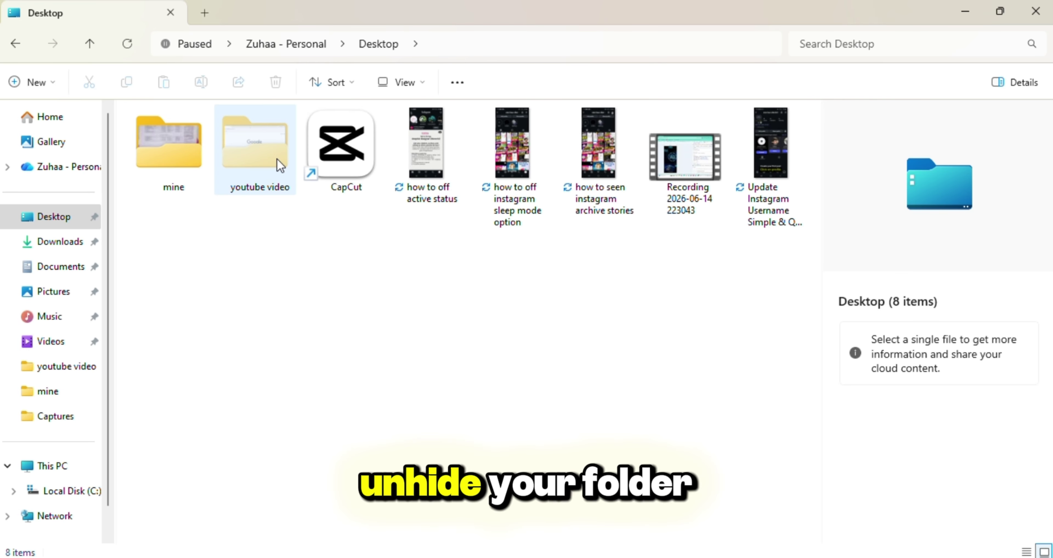
Remove the Hidden attribute from the "youtube video" folder, applying the change to this folder only
{"action": "left_click", "coordinate": [278, 159]}
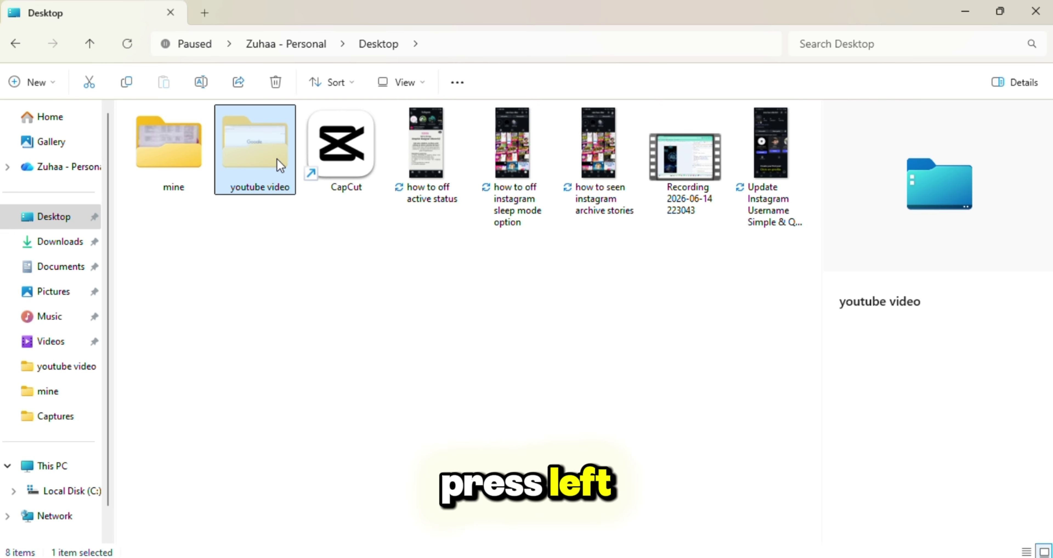
{"action": "right_click", "coordinate": [278, 160]}
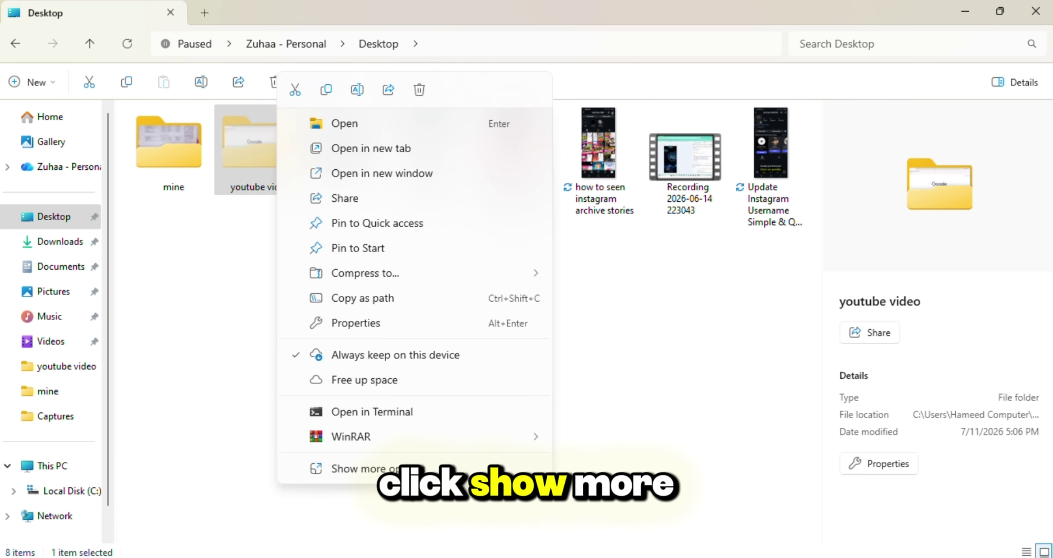
{"action": "left_click", "coordinate": [498, 469]}
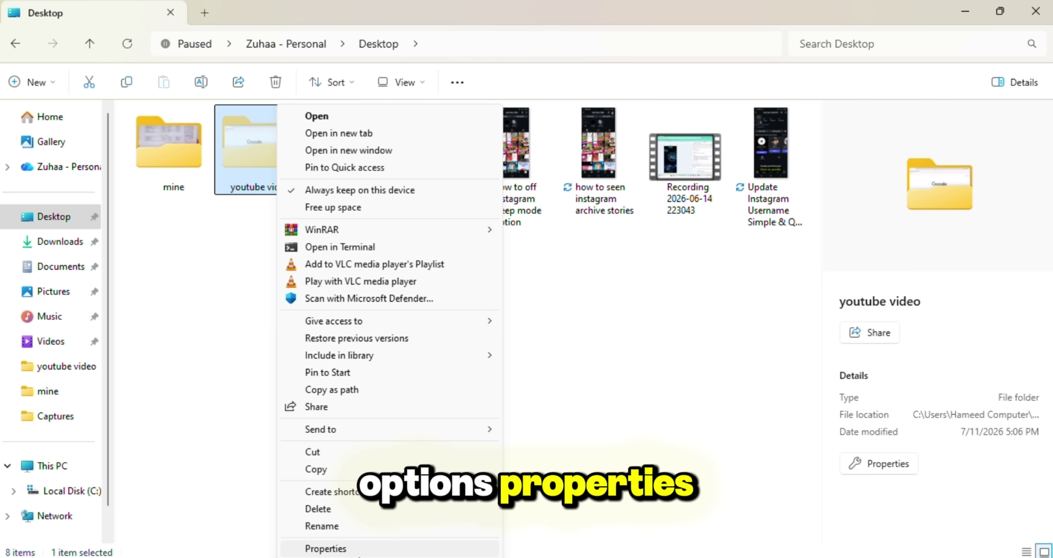
{"action": "left_click", "coordinate": [361, 549]}
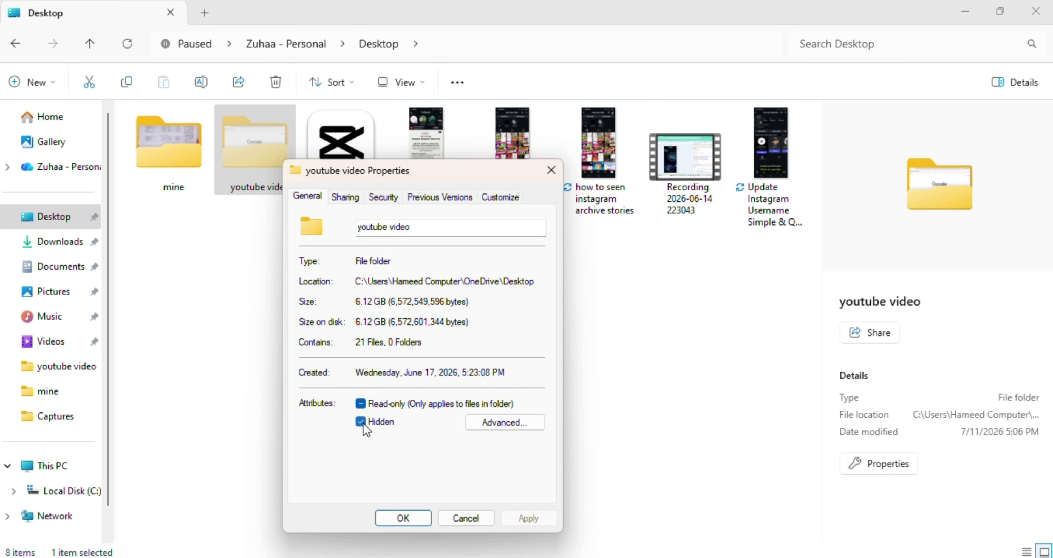
{"action": "left_click", "coordinate": [425, 522]}
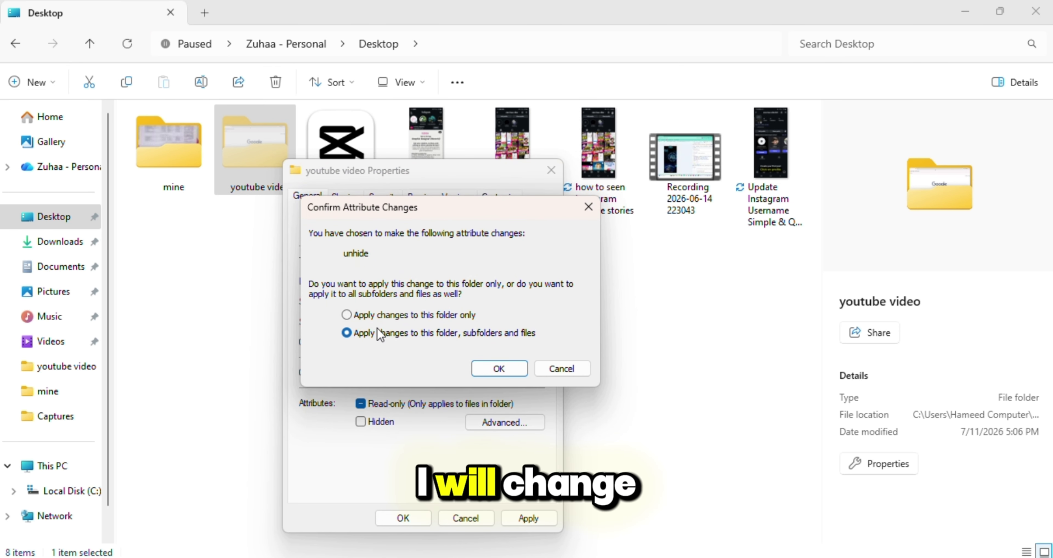
{"action": "left_click", "coordinate": [377, 317]}
{"action": "left_click", "coordinate": [498, 368]}
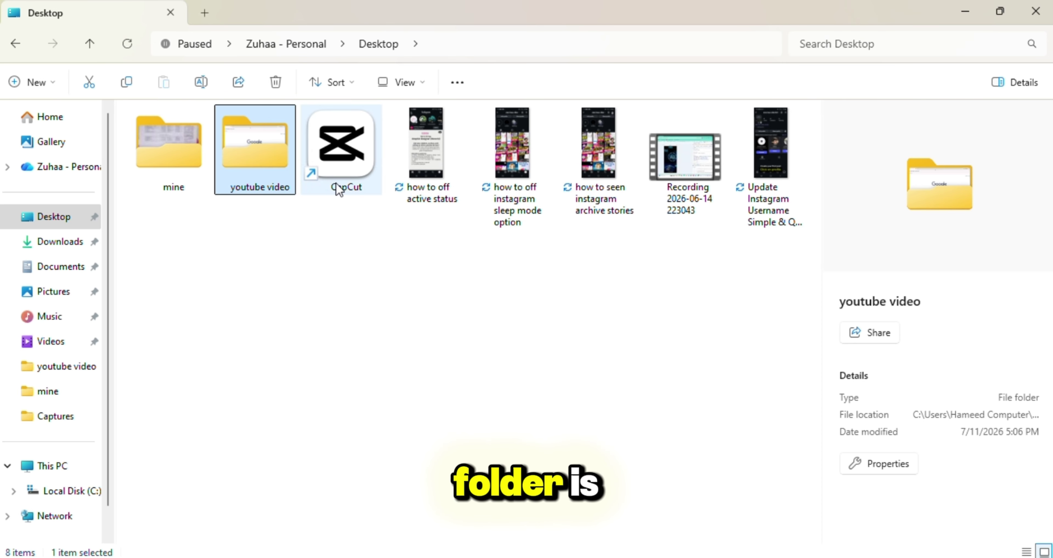